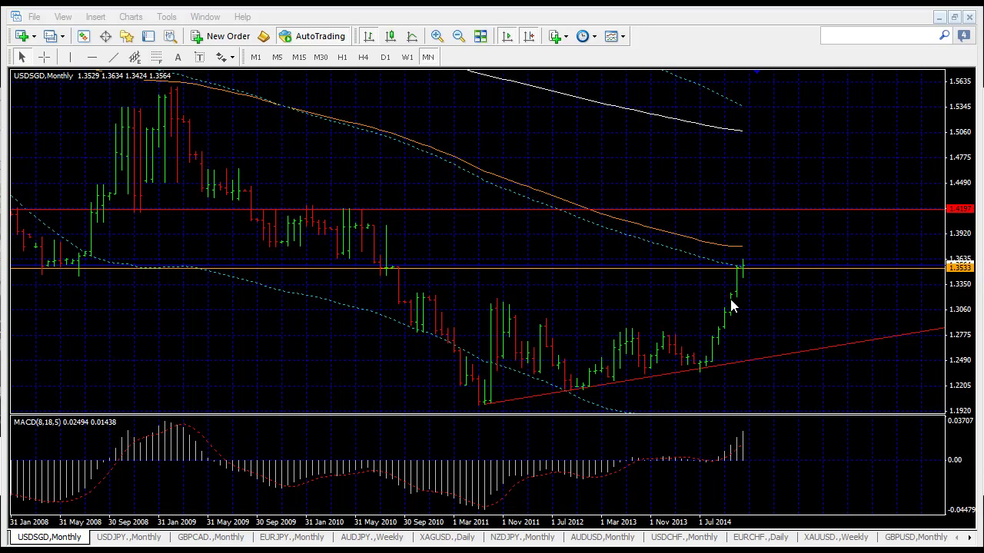
- Examine the 1.3533 horizontal line on the USDSGD monthly chart against the 2008 lows with the crosshair
{"action": "left_click", "coordinate": [458, 36]}
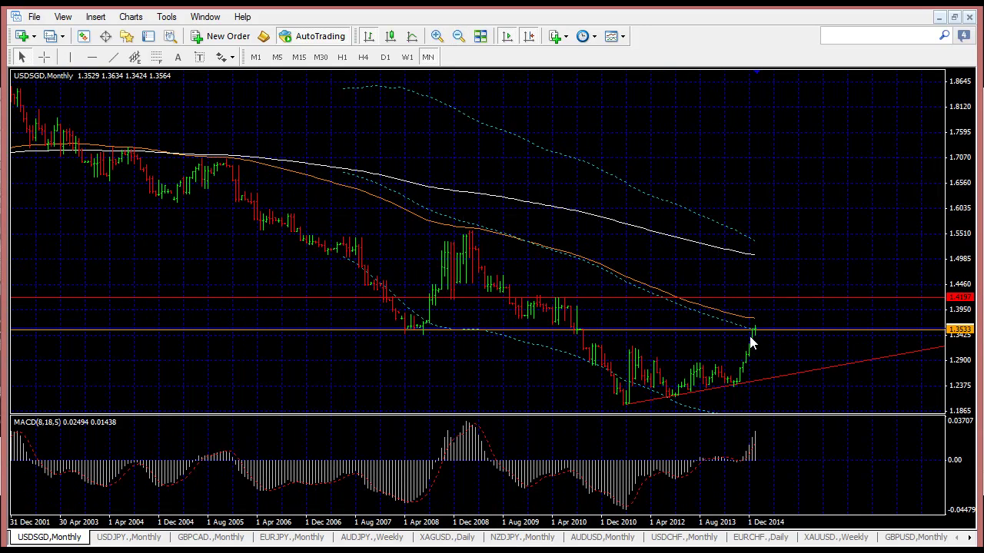
{"action": "mouse_move", "coordinate": [419, 332]}
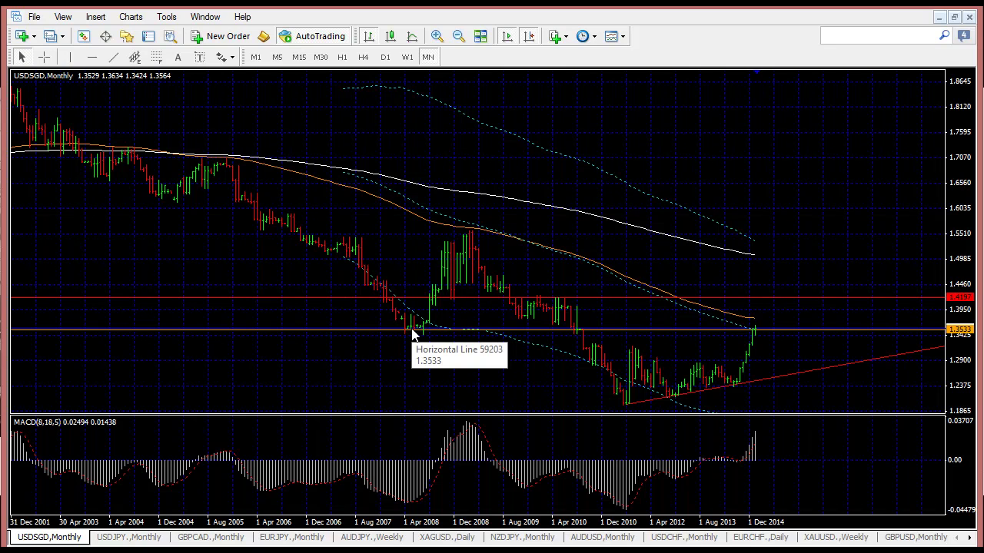
{"action": "left_click_drag", "start_coordinate": [412, 332], "coordinate": [411, 329]}
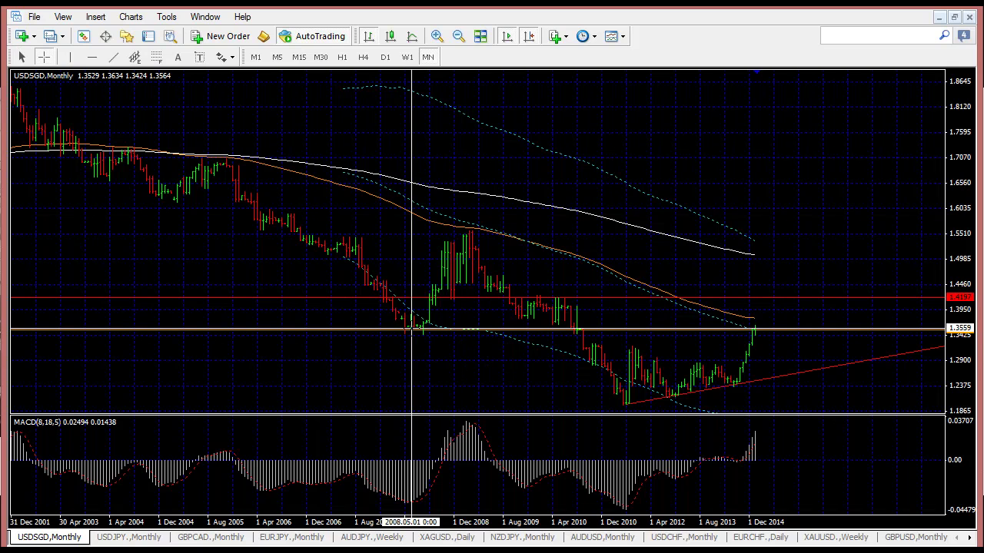
{"action": "left_click_drag", "start_coordinate": [411, 328], "coordinate": [412, 330]}
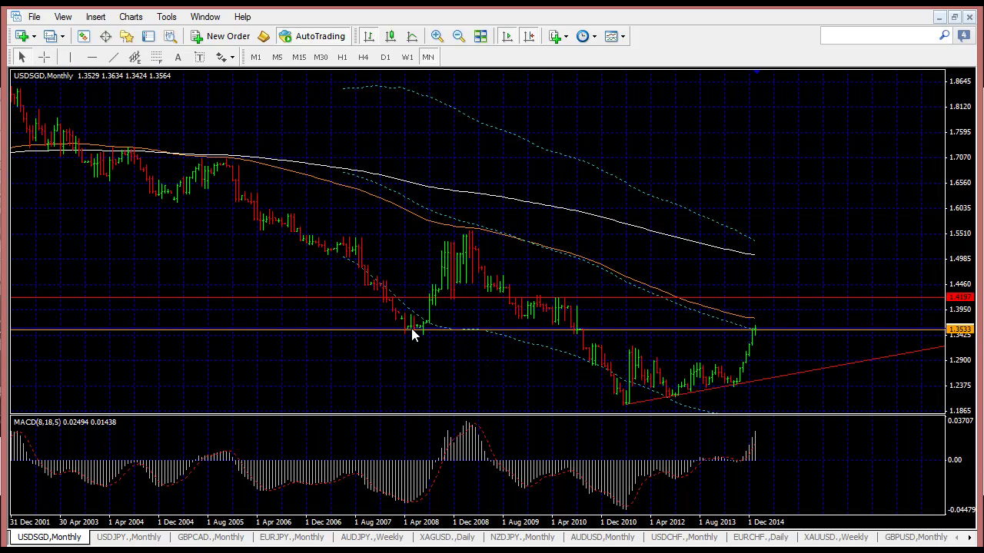
{"action": "left_click_drag", "start_coordinate": [575, 330], "coordinate": [568, 326]}
{"action": "left_click", "coordinate": [436, 36]}
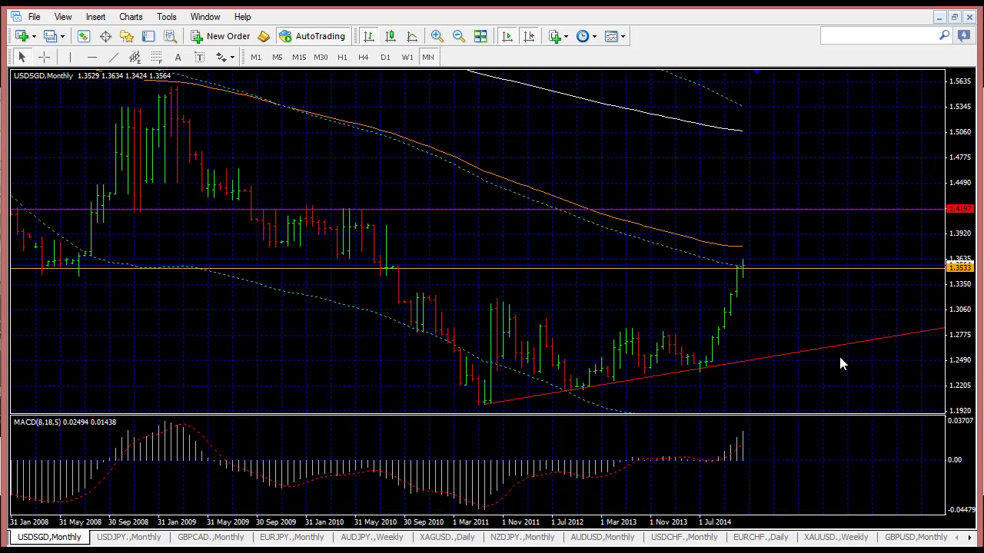
- Place an up arrow above and a down arrow below the current price, beside the latest USDSGD monthly bar
{"action": "mouse_move", "coordinate": [723, 266]}
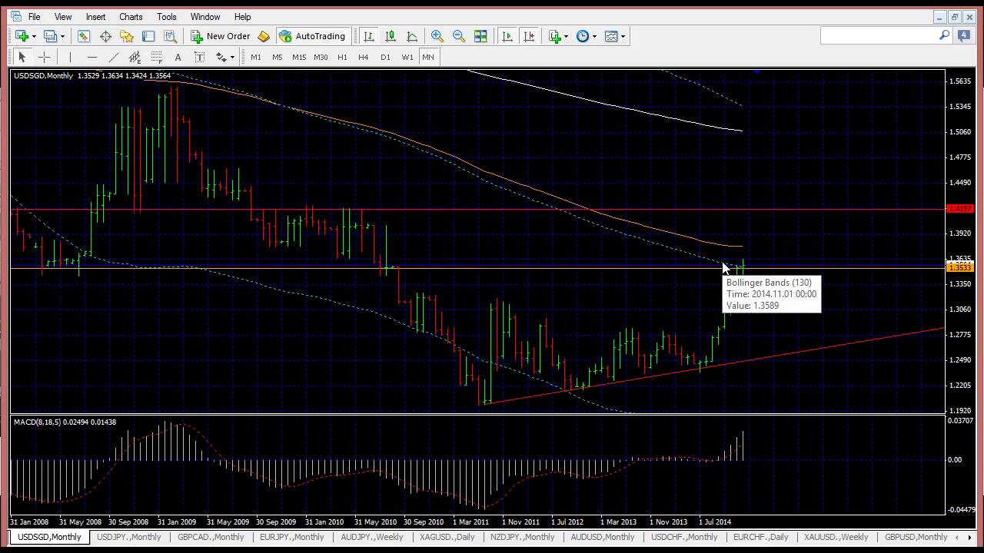
{"action": "left_click_drag", "start_coordinate": [579, 308], "coordinate": [628, 310]}
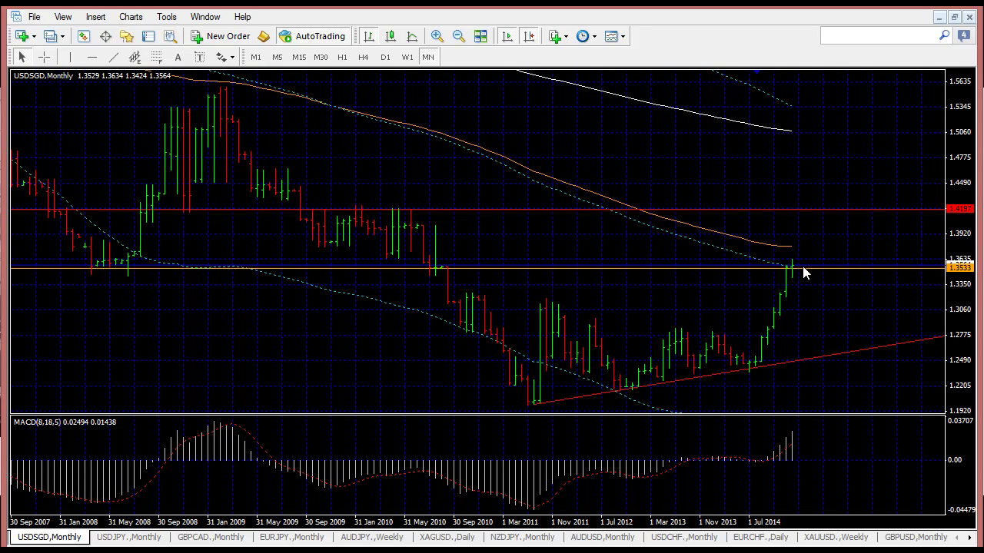
{"action": "mouse_move", "coordinate": [805, 273]}
{"action": "scroll", "coordinate": [736, 292], "scroll_direction": "up", "scroll_amount": 3}
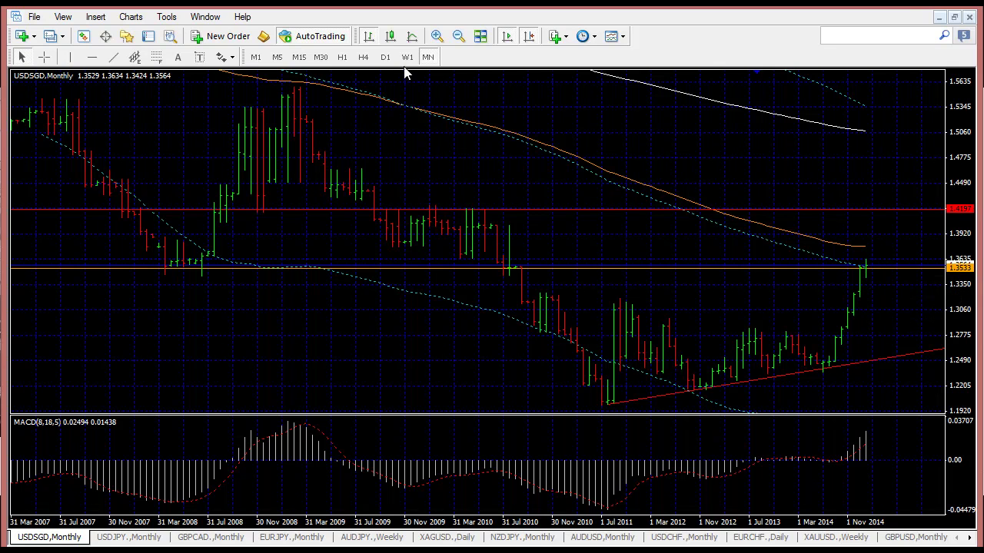
{"action": "left_click", "coordinate": [229, 58]}
{"action": "left_click", "coordinate": [248, 113]}
{"action": "left_click", "coordinate": [876, 260]}
{"action": "left_click", "coordinate": [229, 58]}
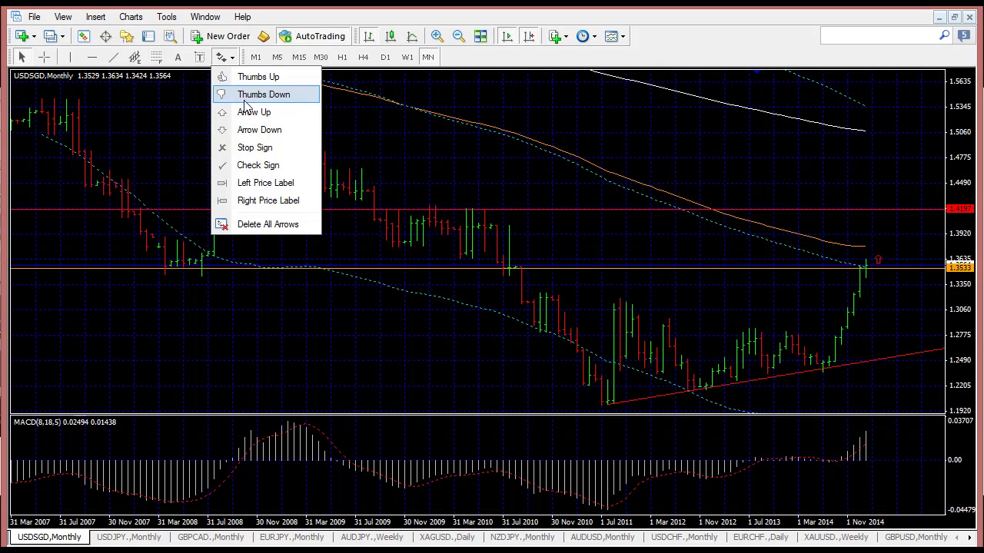
{"action": "left_click", "coordinate": [247, 131]}
{"action": "left_click", "coordinate": [877, 279]}
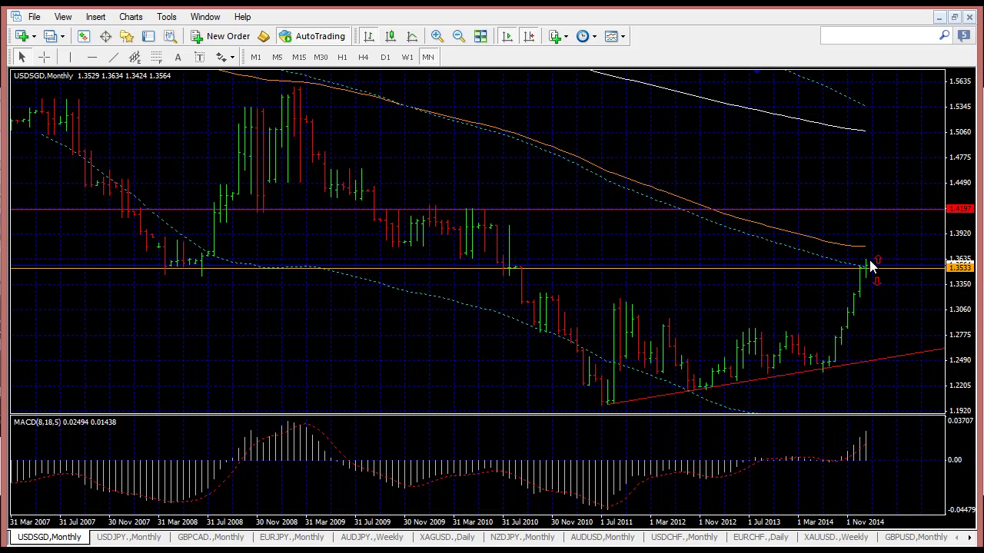
- Review USDSGD on the weekly timeframe and return the chart to monthly to view the upper horizontal resistance line
{"action": "mouse_move", "coordinate": [873, 270]}
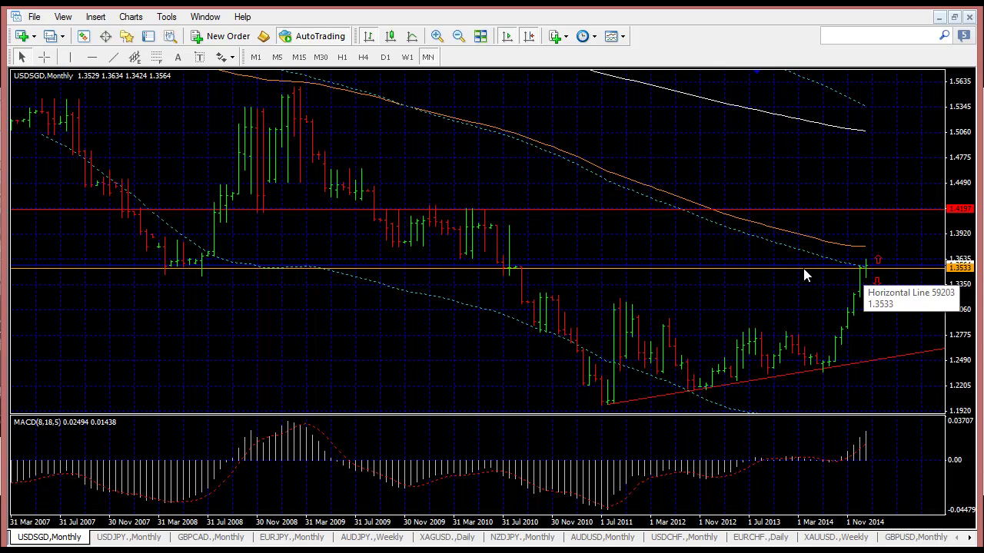
{"action": "left_click", "coordinate": [407, 57]}
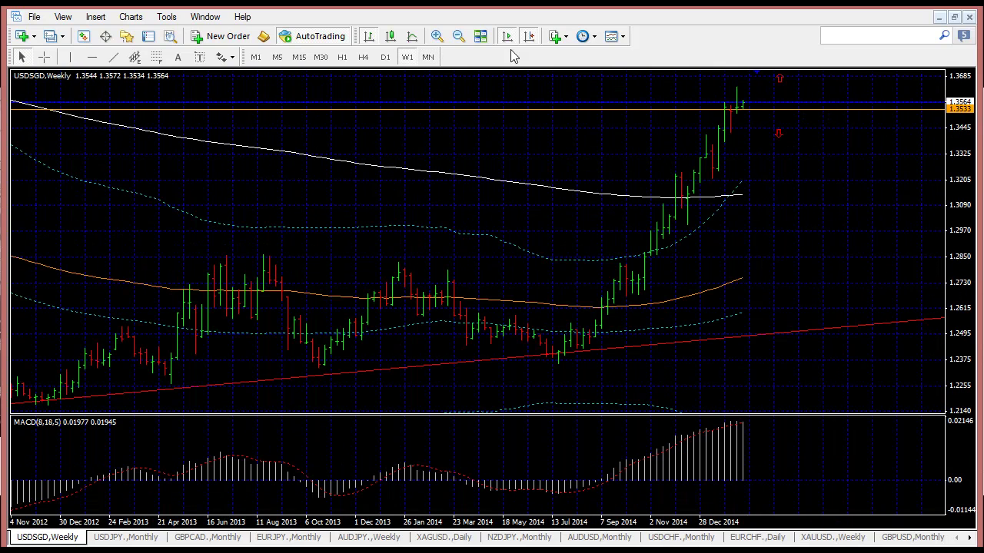
{"action": "left_click", "coordinate": [528, 36]}
{"action": "scroll", "coordinate": [715, 159], "scroll_direction": "down", "scroll_amount": 1}
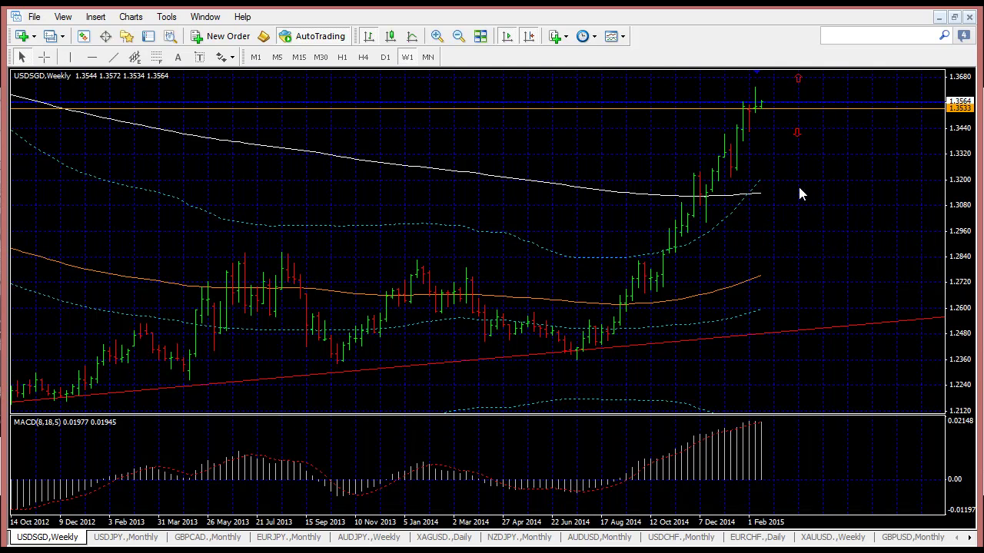
{"action": "left_click", "coordinate": [427, 57]}
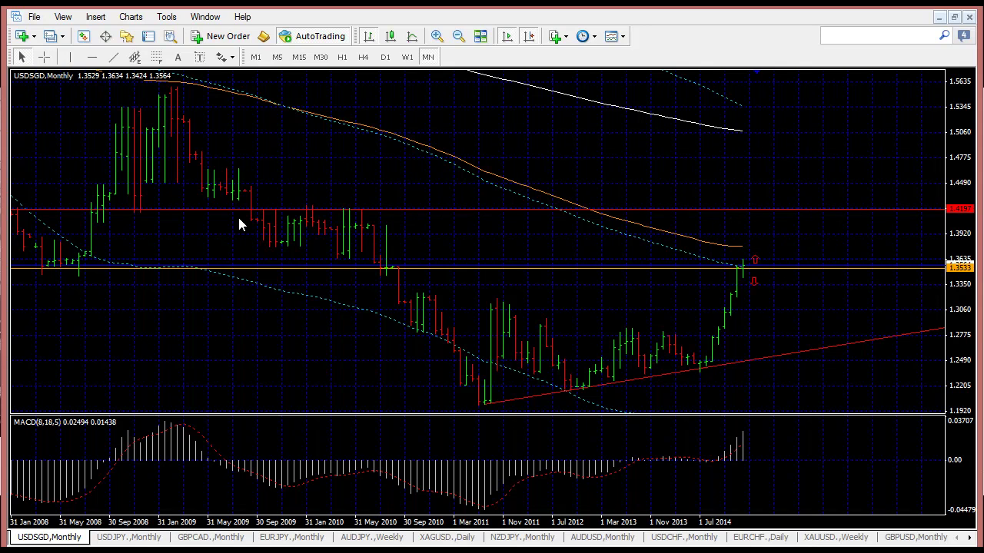
{"action": "scroll", "coordinate": [239, 223], "scroll_direction": "up", "scroll_amount": 3}
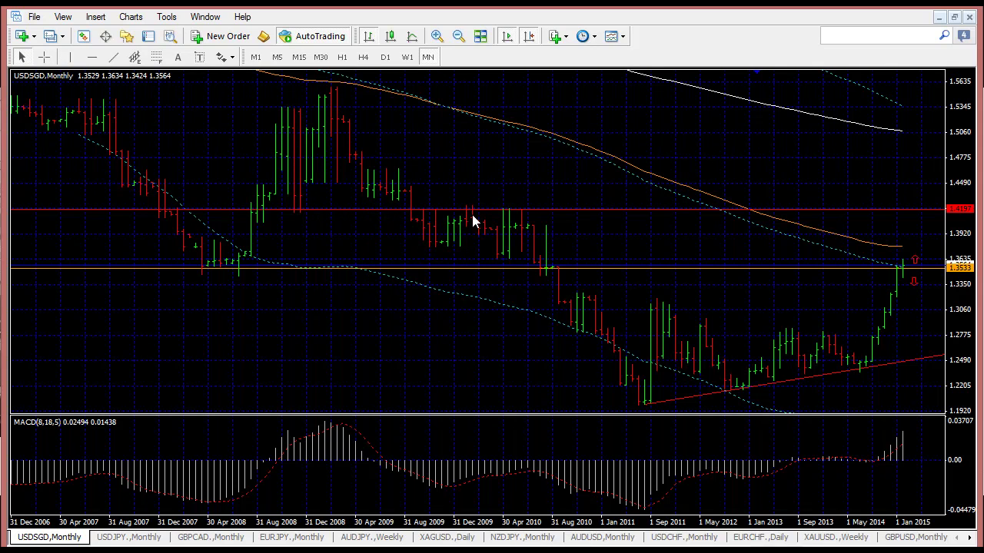
{"action": "scroll", "coordinate": [512, 220], "scroll_direction": "down", "scroll_amount": 4}
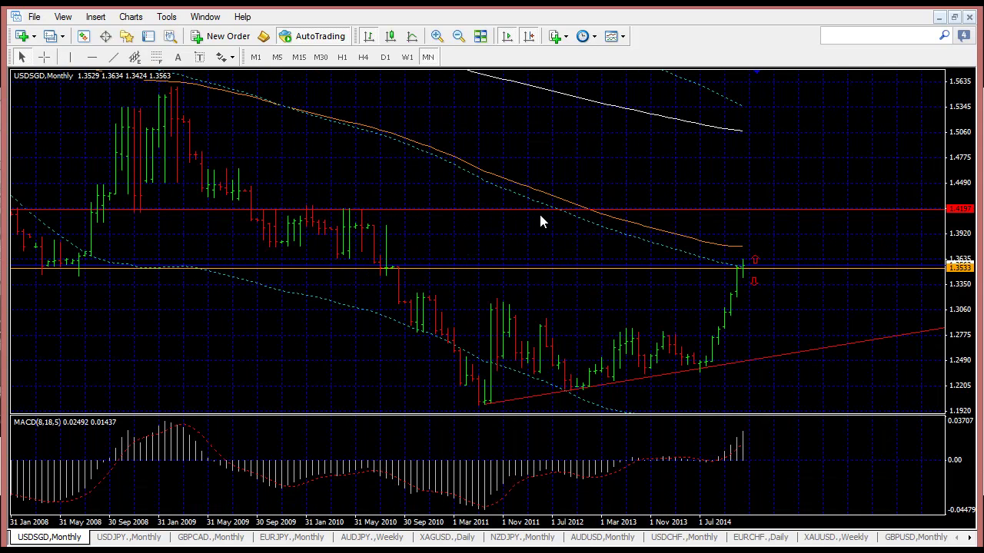
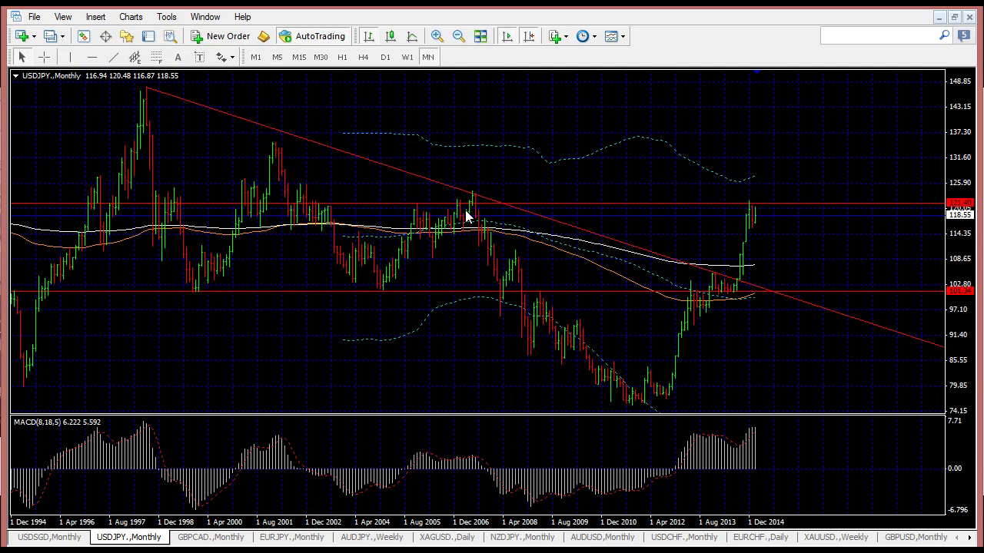
- Inspect the lower and upper horizontal levels on the USDJPY monthly chart, dismissing the low-battery notice
{"action": "middle_click", "coordinate": [499, 292]}
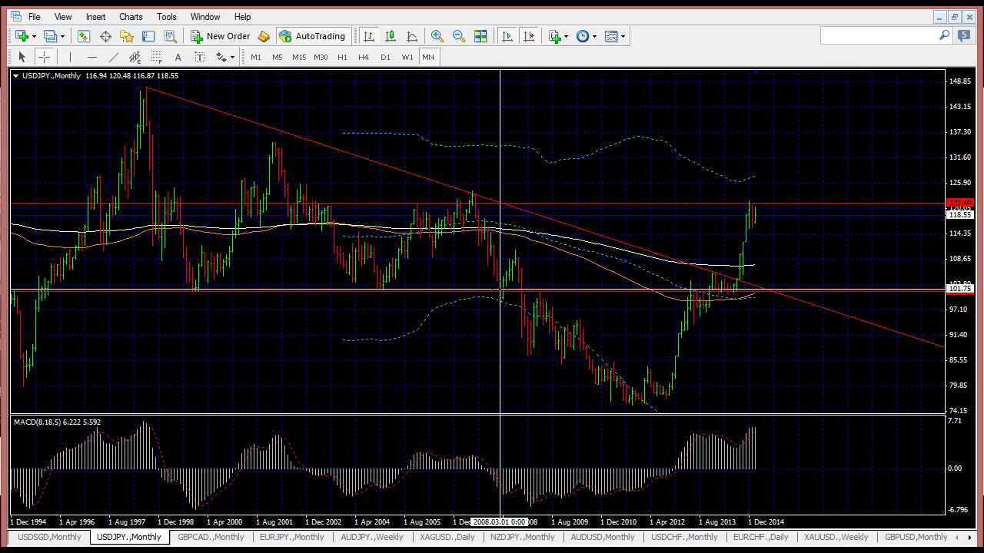
{"action": "middle_click", "coordinate": [500, 290]}
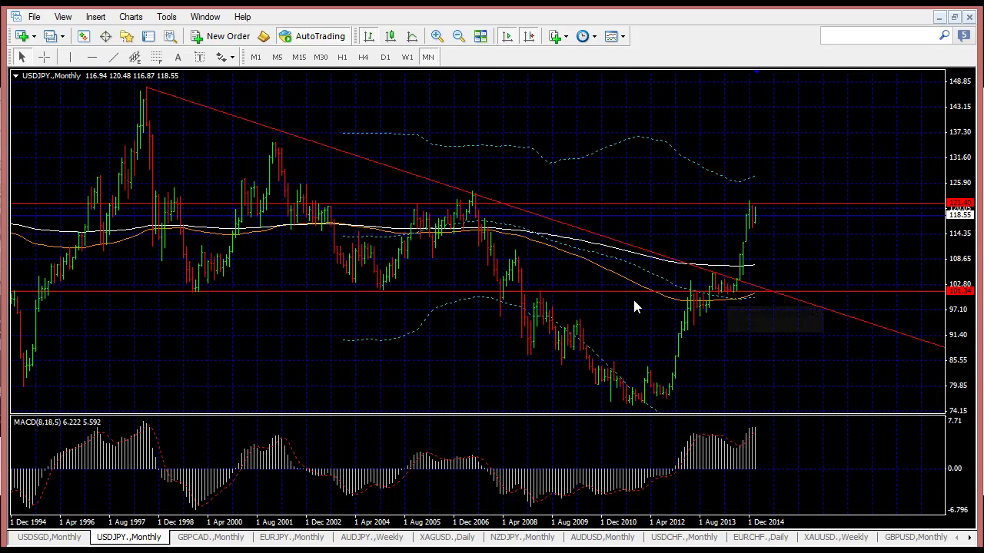
{"action": "mouse_move", "coordinate": [732, 290]}
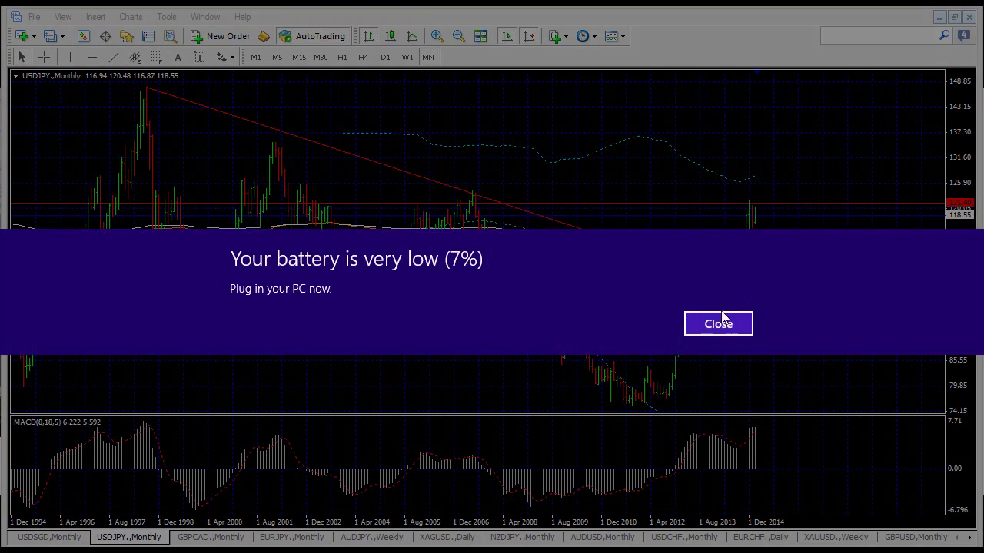
{"action": "left_click", "coordinate": [725, 323]}
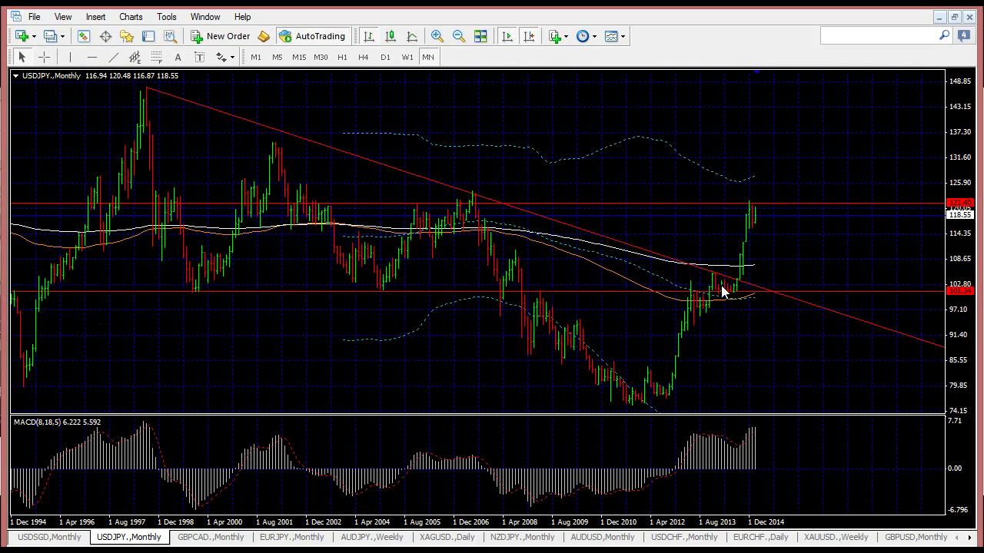
{"action": "scroll", "coordinate": [726, 296], "scroll_direction": "down", "scroll_amount": 1}
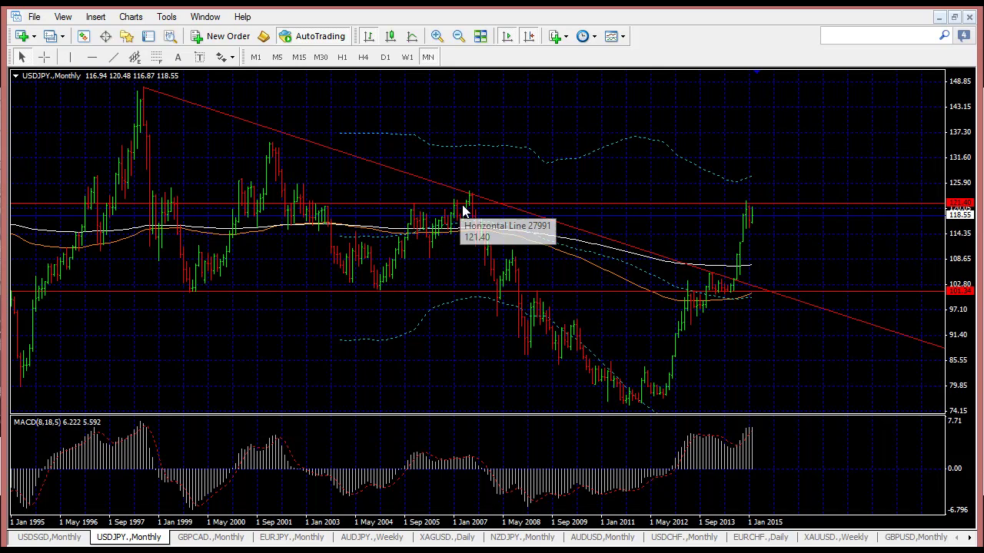
- Review USDJPY on the weekly and daily timeframes and return the chart to monthly
{"action": "left_click", "coordinate": [407, 58]}
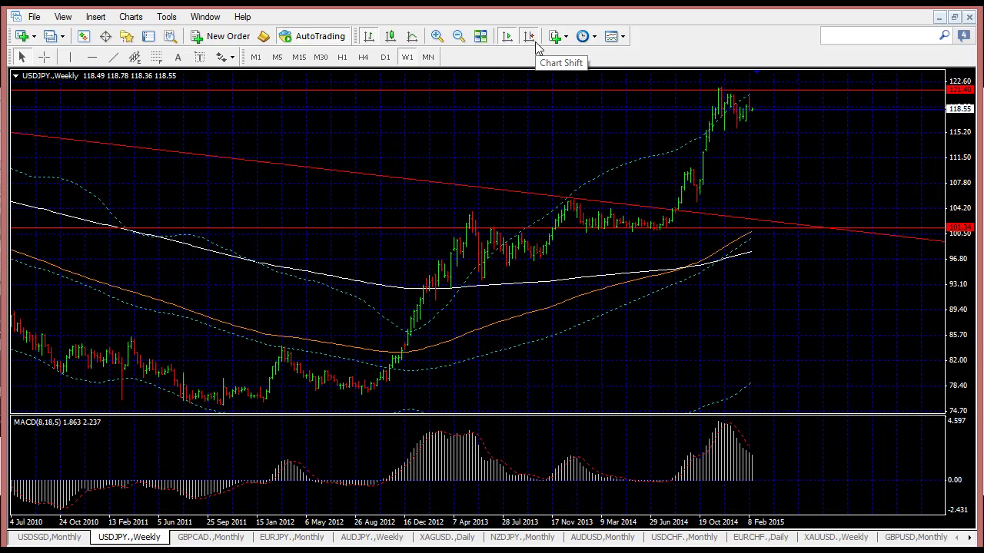
{"action": "left_click", "coordinate": [385, 58]}
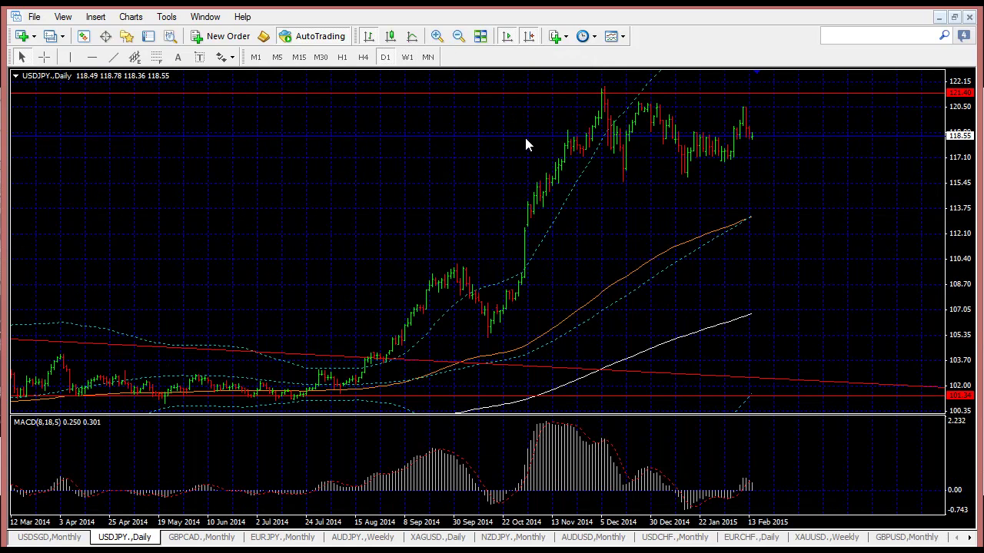
{"action": "left_click", "coordinate": [410, 61]}
{"action": "left_click", "coordinate": [428, 60]}
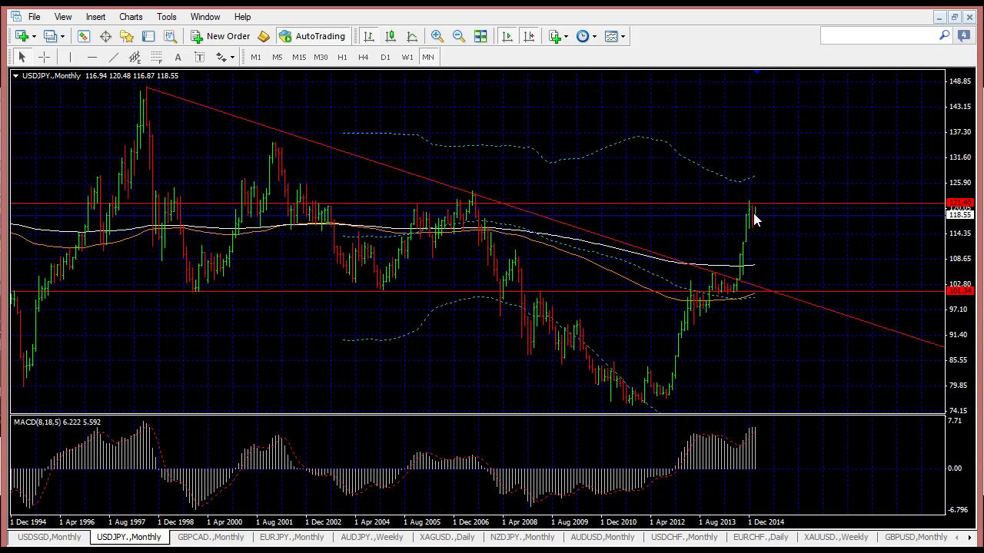
{"action": "mouse_move", "coordinate": [756, 221]}
{"action": "mouse_move", "coordinate": [749, 261]}
{"action": "key", "text": "Right"}
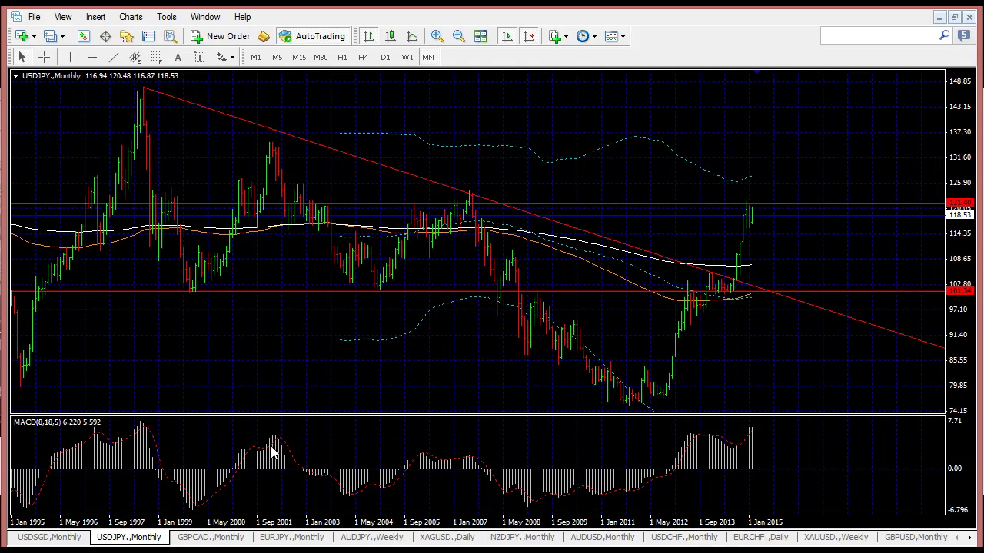
- Show the GBPCAD monthly chart and check its horizontal line against the earlier lows and the latest bar
{"action": "left_click", "coordinate": [203, 540]}
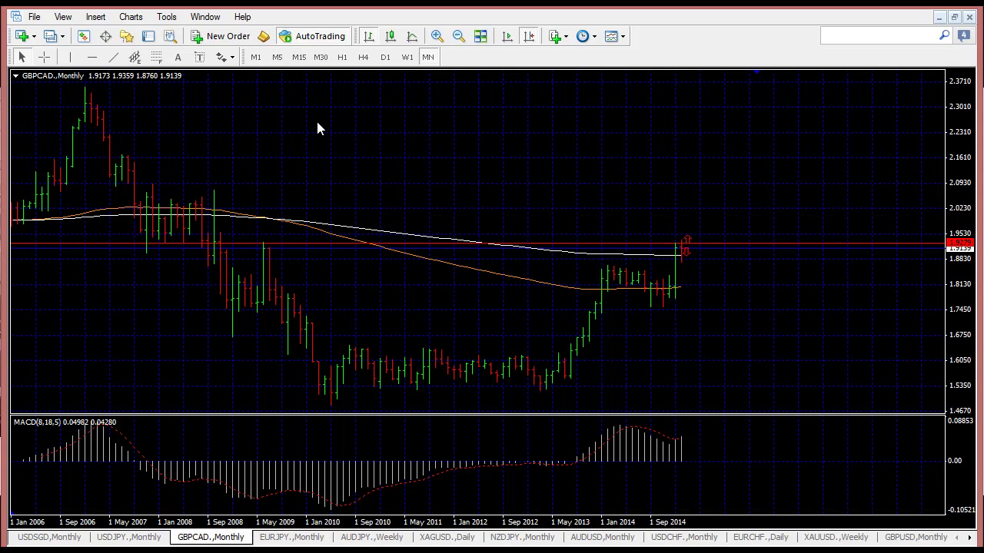
{"action": "left_click", "coordinate": [458, 36]}
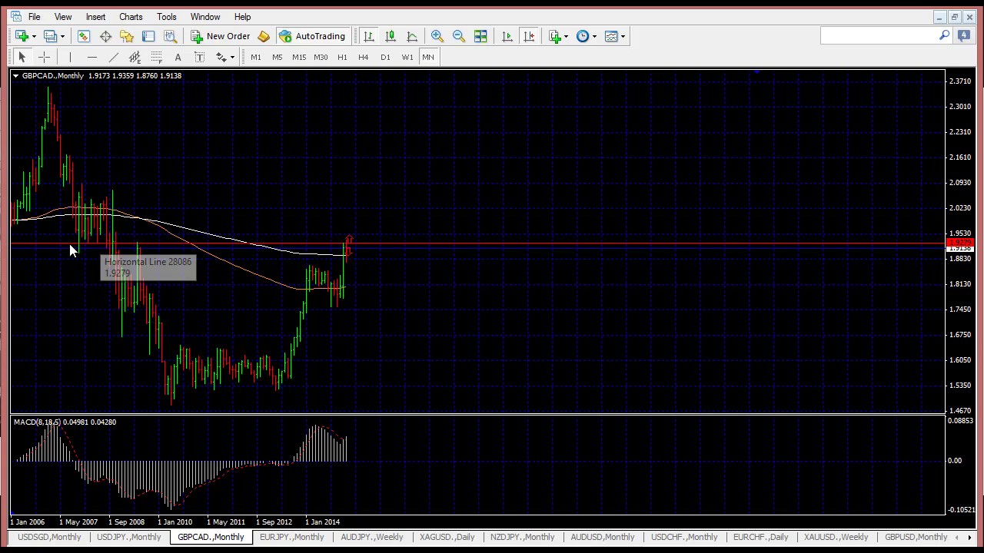
{"action": "key", "text": "ctrl+f"}
{"action": "key", "text": "Escape"}
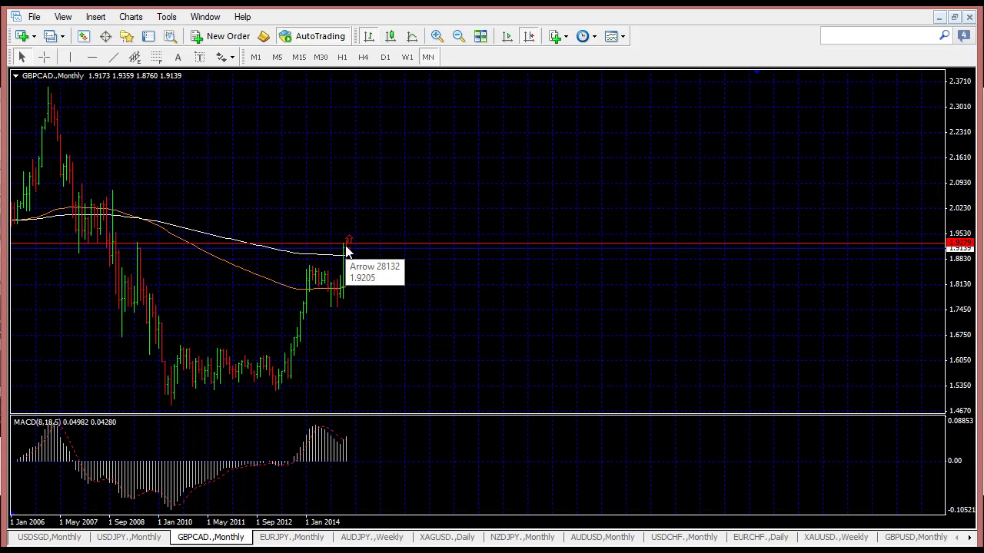
{"action": "left_click", "coordinate": [434, 38]}
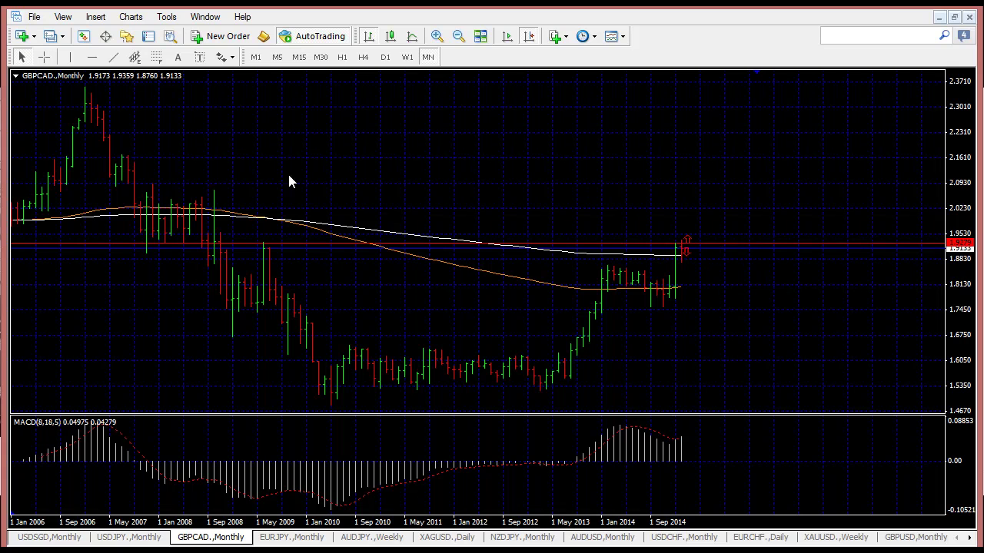
- Draw a horizontal line on the GBPCAD monthly chart at the 2008 high, about 2.07
{"action": "left_click", "coordinate": [92, 57]}
{"action": "left_click", "coordinate": [284, 143]}
{"action": "left_click_drag", "start_coordinate": [285, 154], "coordinate": [279, 191]}
- Measure the distance between the two horizontal lines on the GBPCAD monthly chart with the crosshair
{"action": "mouse_move", "coordinate": [684, 245]}
{"action": "mouse_move", "coordinate": [712, 195]}
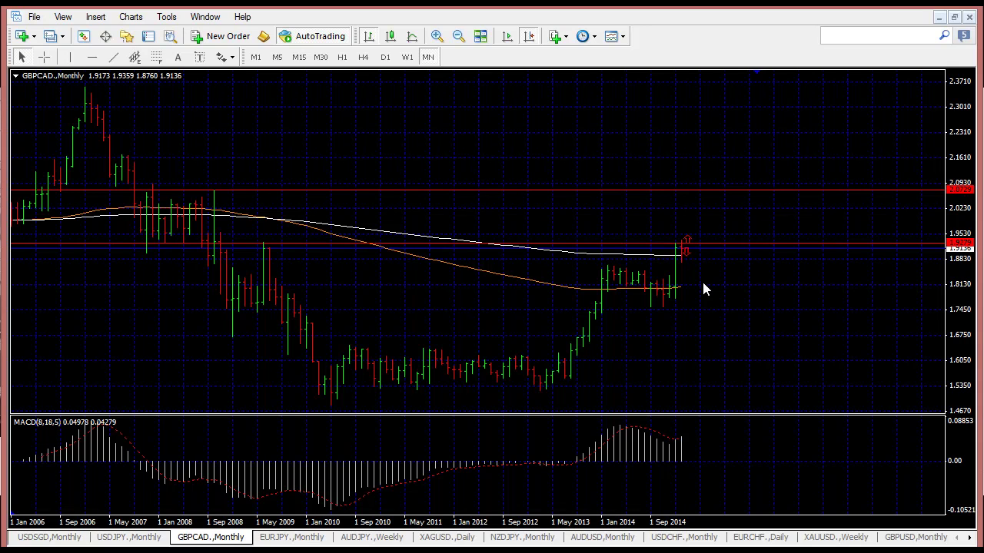
{"action": "middle_click", "coordinate": [719, 224]}
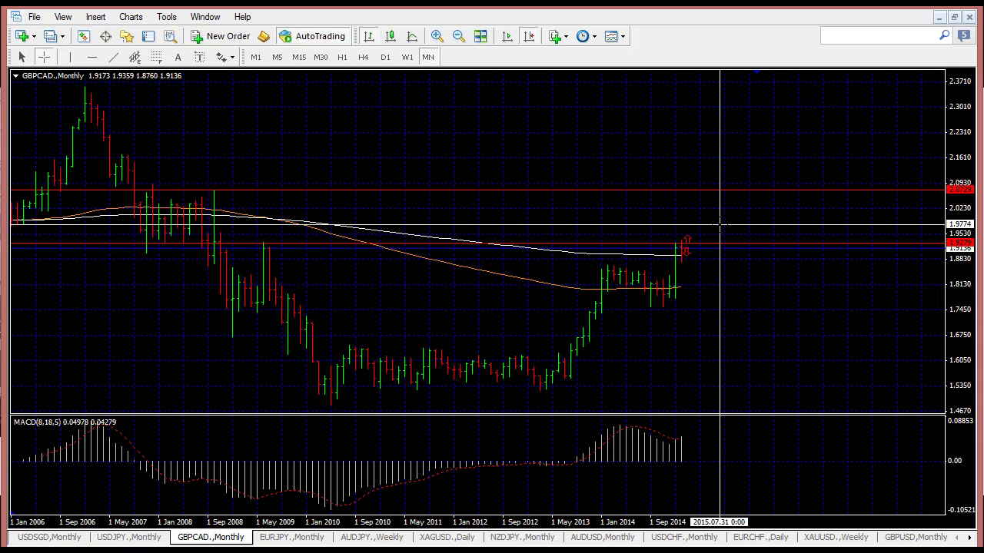
{"action": "left_click_drag", "start_coordinate": [710, 244], "coordinate": [713, 187]}
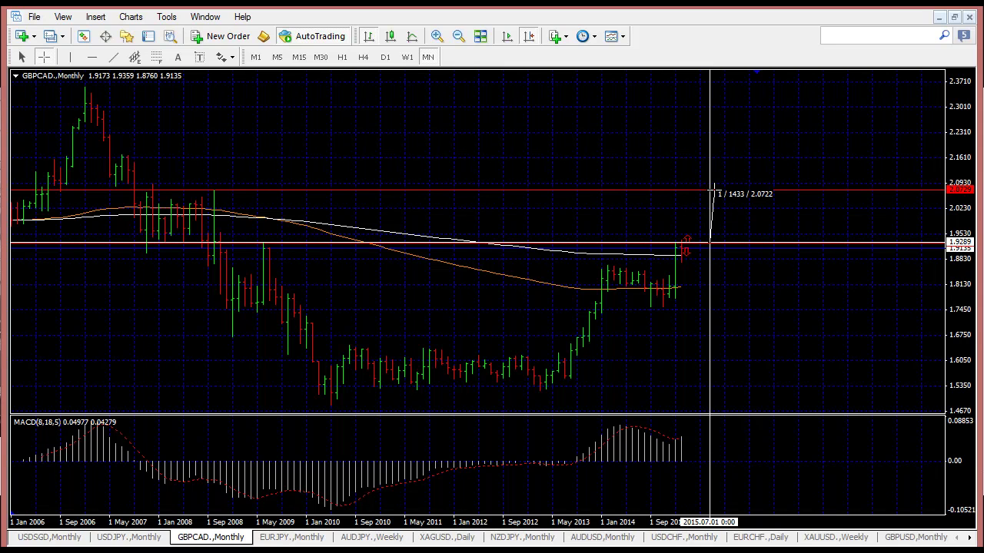
{"action": "left_click_drag", "start_coordinate": [713, 187], "coordinate": [687, 286]}
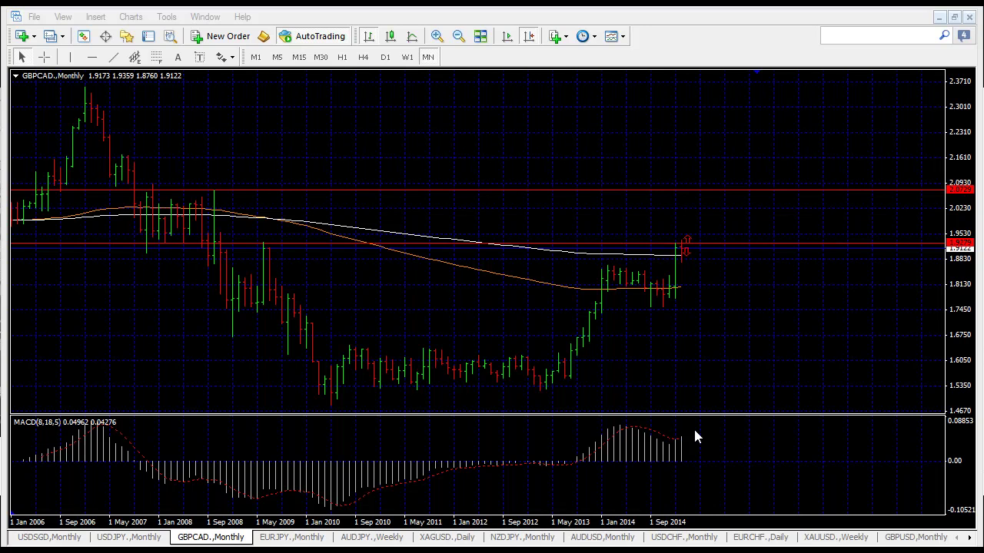
- Show the EURJPY monthly chart and compare the 1998 highlighted rectangle with the recent one around the moving averages
{"action": "left_click", "coordinate": [283, 540]}
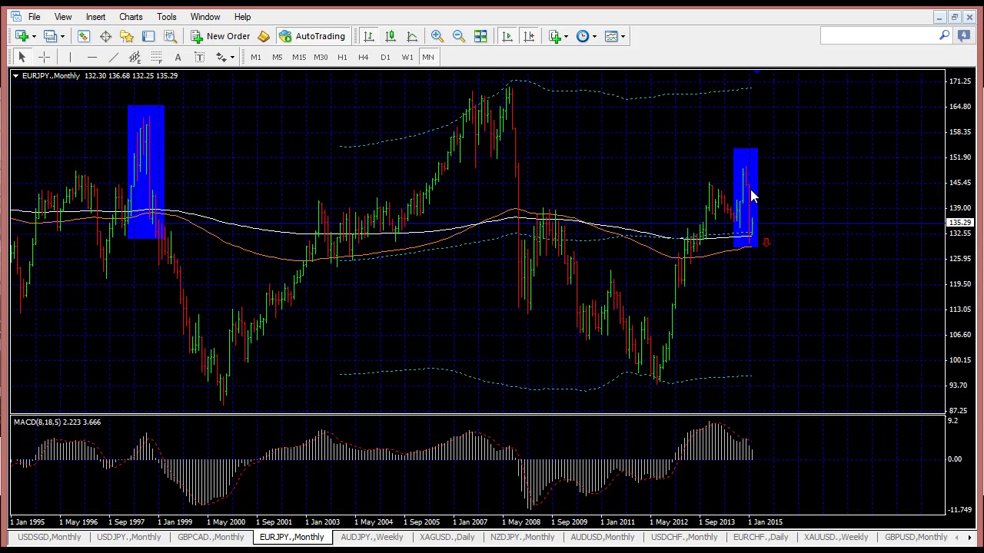
{"action": "mouse_move", "coordinate": [746, 190]}
{"action": "mouse_move", "coordinate": [753, 236]}
{"action": "middle_click", "coordinate": [138, 172]}
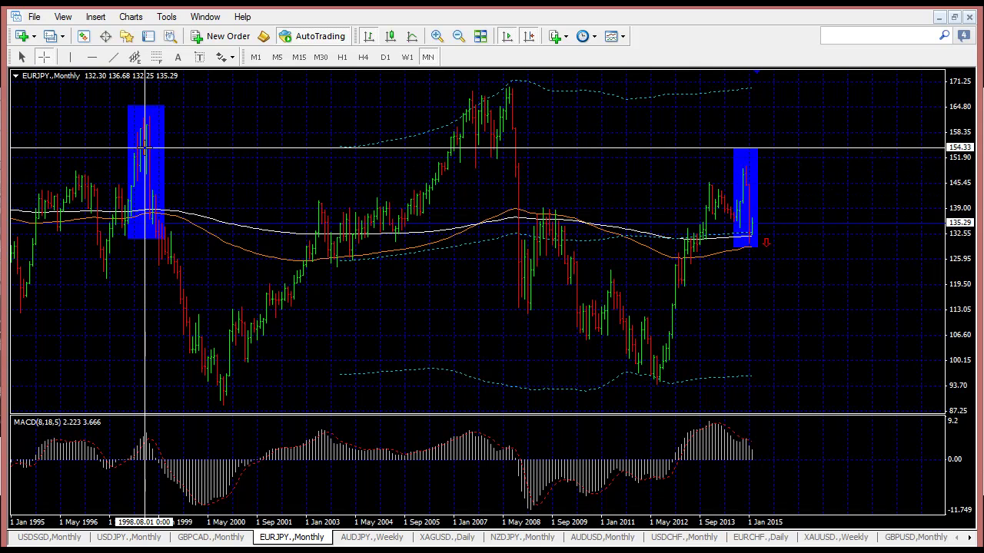
{"action": "key", "text": "Escape"}
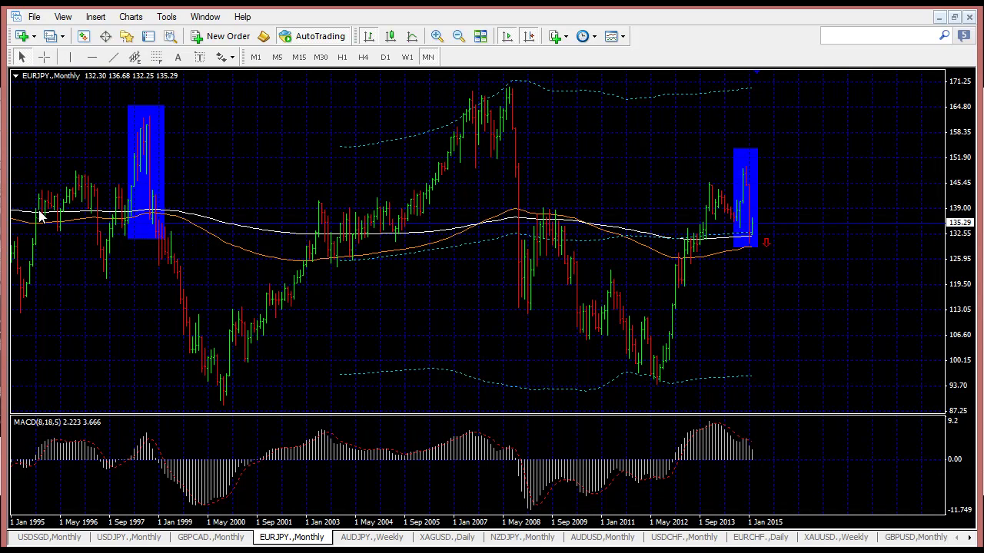
{"action": "mouse_move", "coordinate": [65, 215]}
{"action": "mouse_move", "coordinate": [753, 223]}
{"action": "mouse_move", "coordinate": [758, 257]}
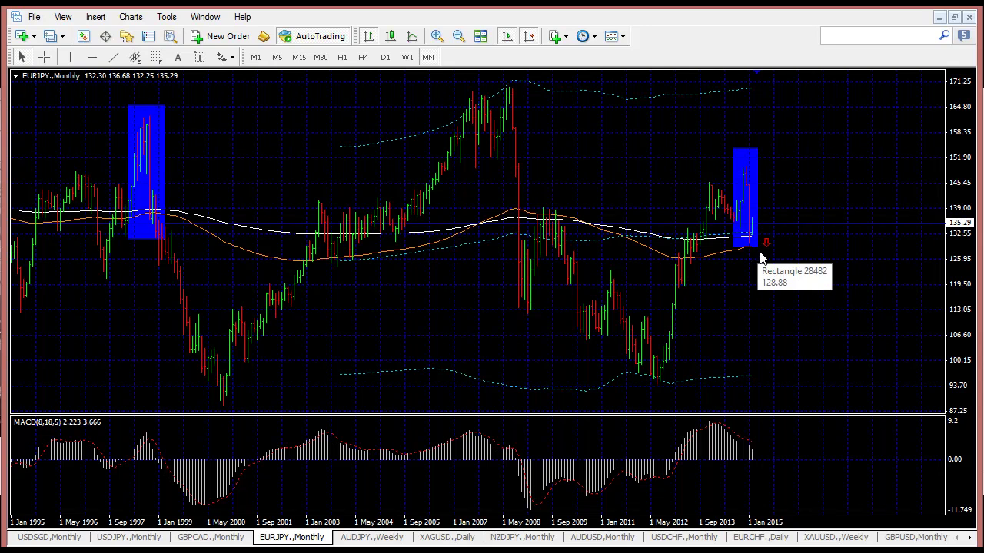